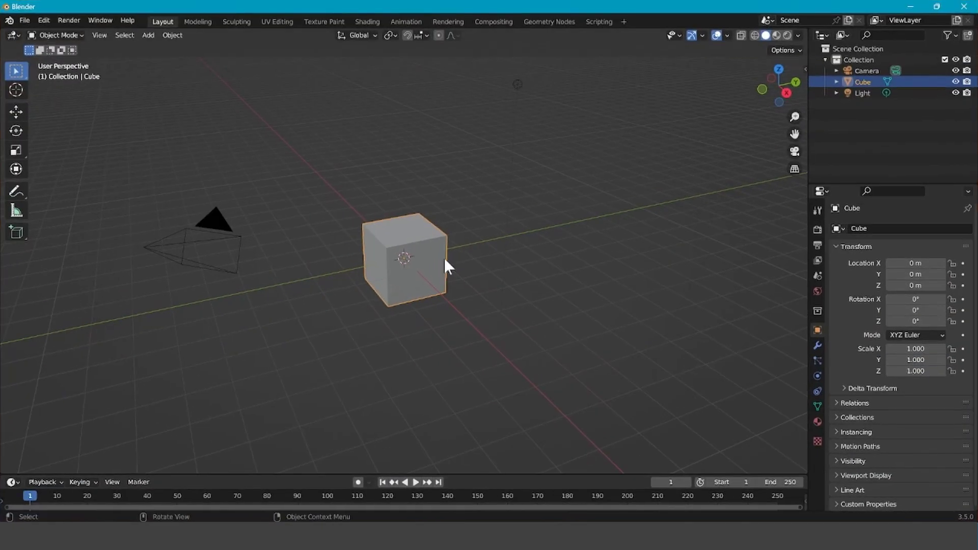
Minimize Blender and bring up the Mecabricks.com home page in Firefox.
click(909, 7)
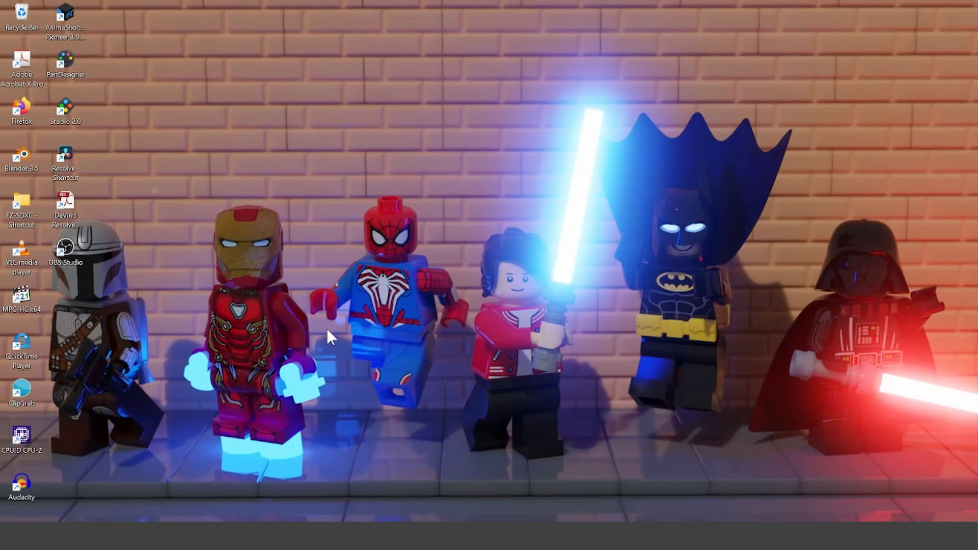
click(267, 519)
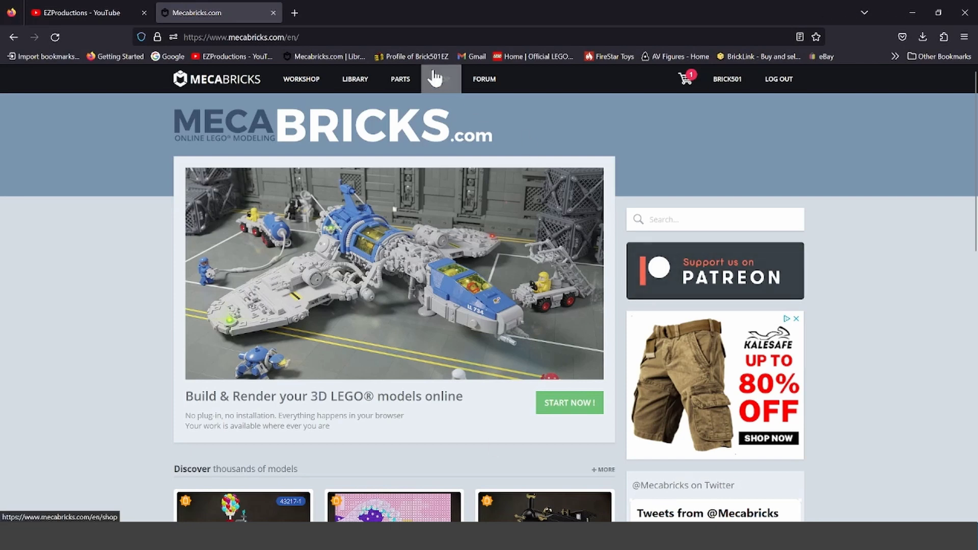
Search Google for 'blender download' in a new browser tab.
click(290, 4)
click(173, 56)
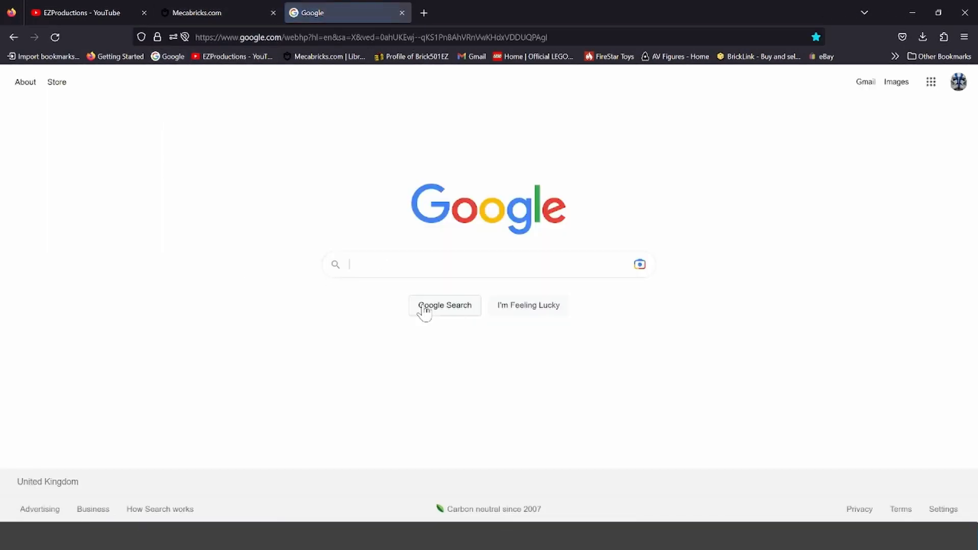
click(457, 269)
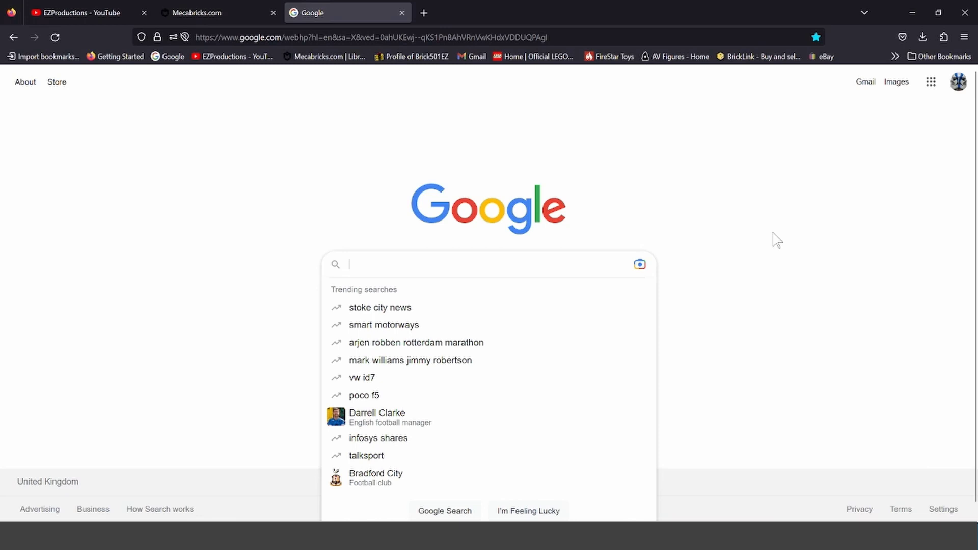
text(blender)
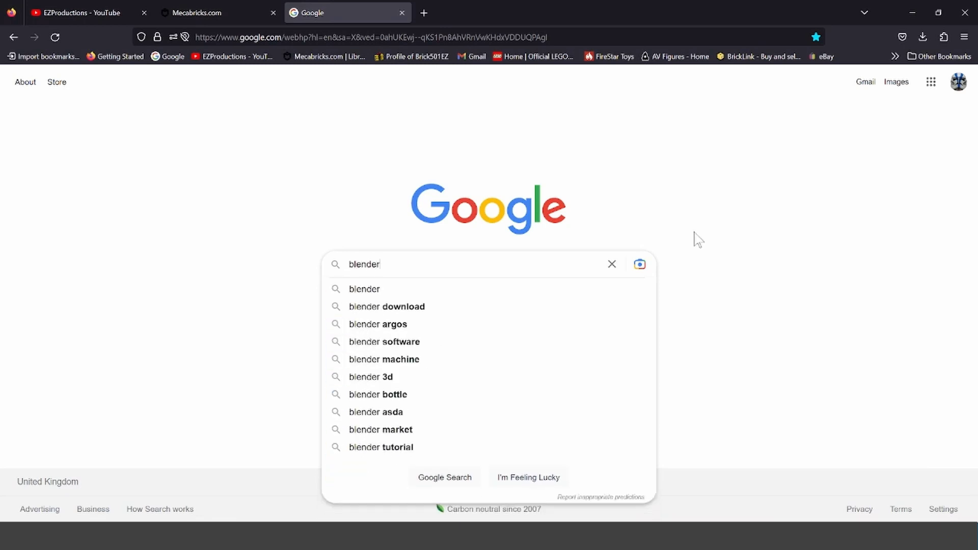
click(412, 308)
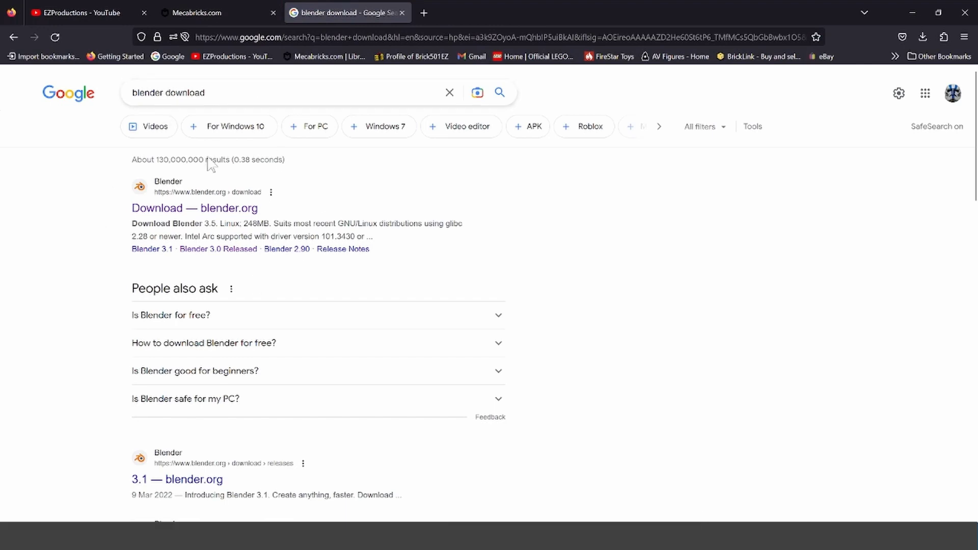
Browse blender.org's Blender 3.5 downloads for other systems, then minimize the browser.
click(193, 211)
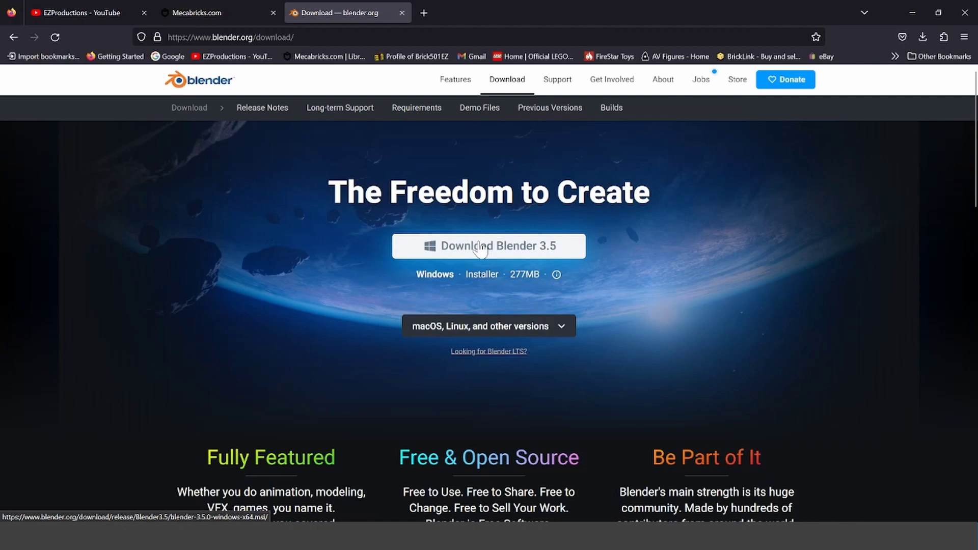
click(502, 327)
scroll(356, 204, down, 2)
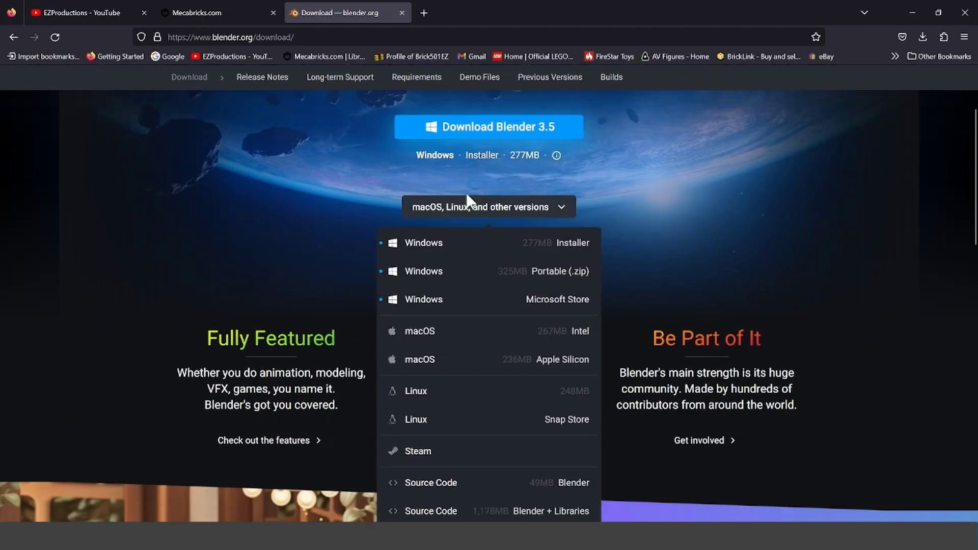
scroll(375, 204, down, 2)
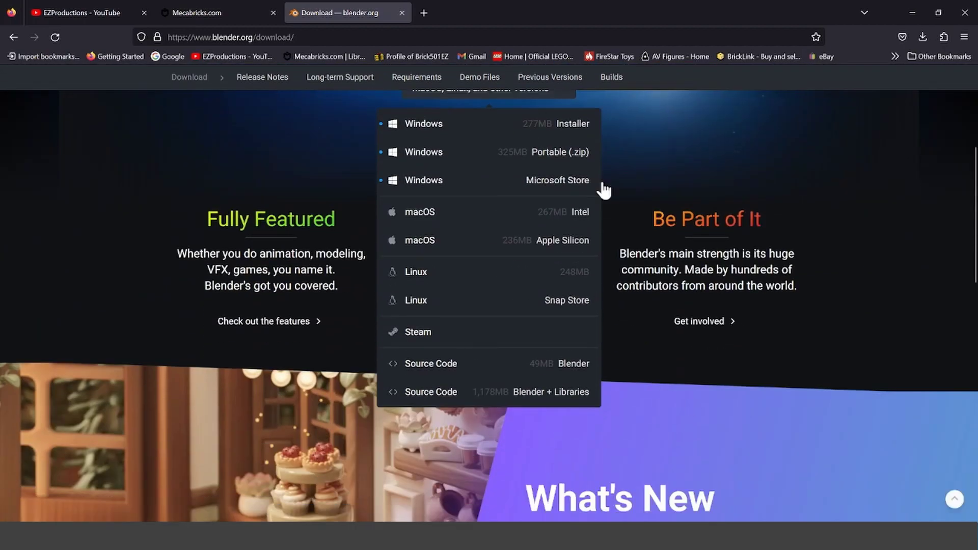
scroll(233, 336, up, 4)
click(234, 321)
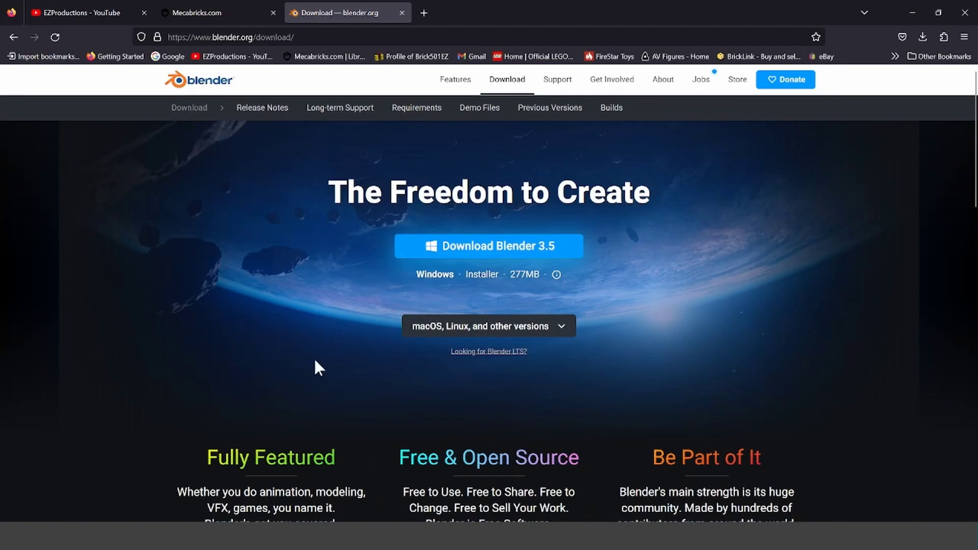
click(913, 10)
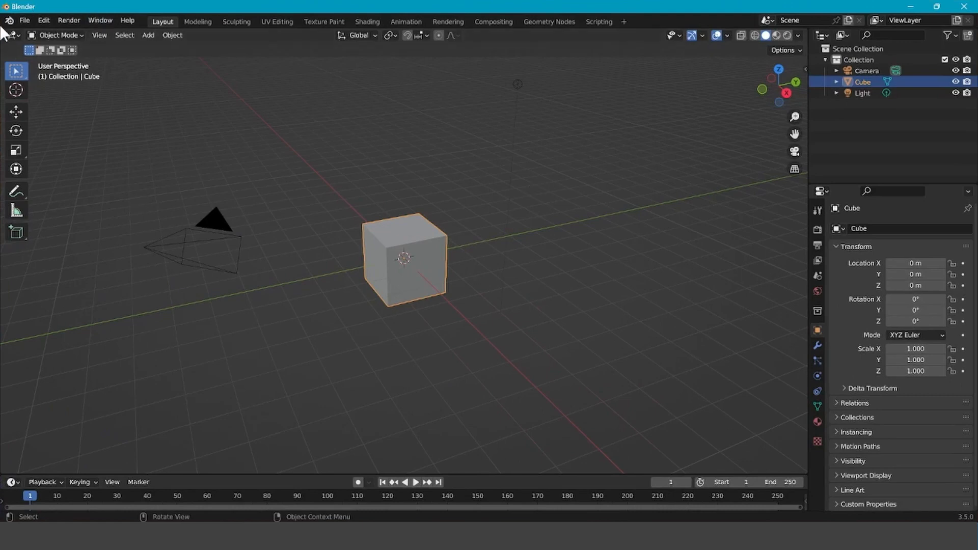
Launch Blender 3.5 and view, then dismiss, its splash screen.
click(9, 20)
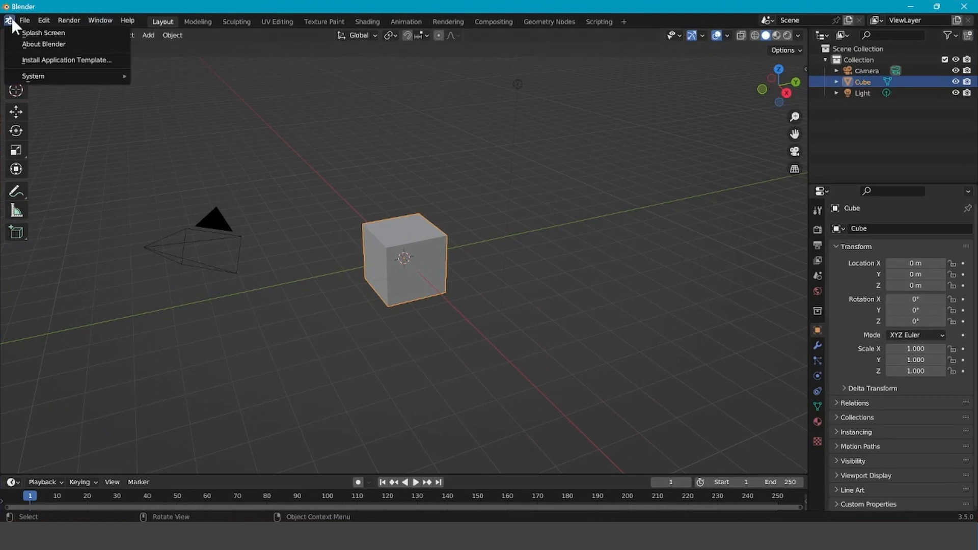
click(53, 33)
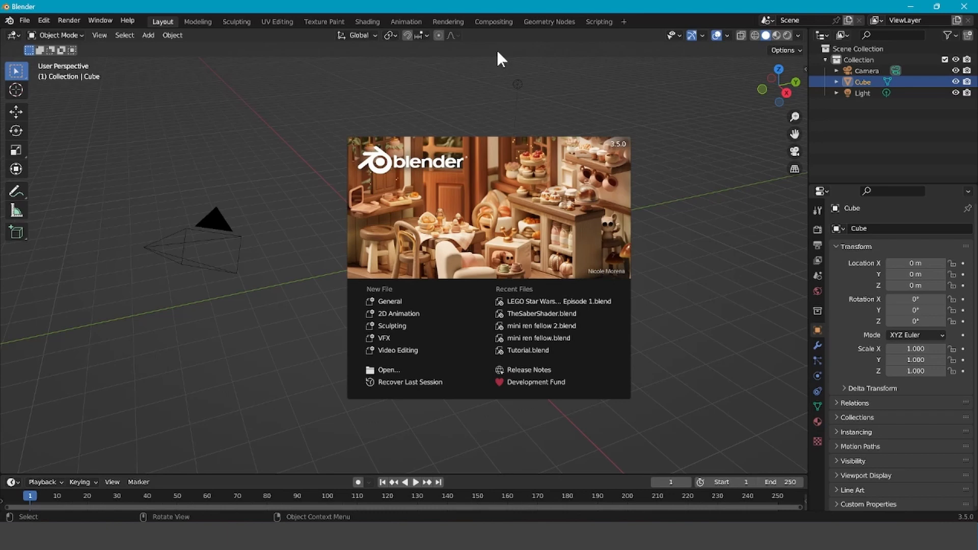
click(741, 229)
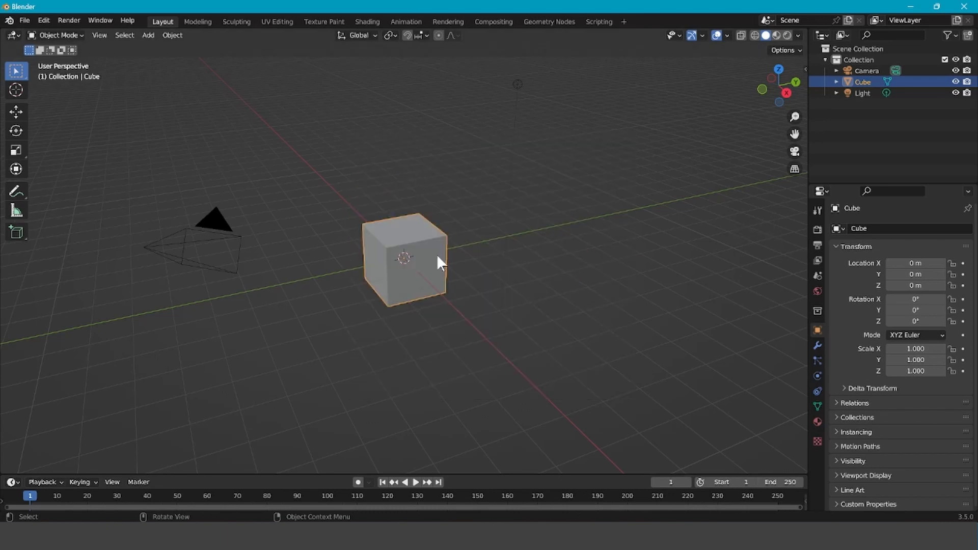
Delete the default cube, camera and light, then minimize Blender.
key(a)
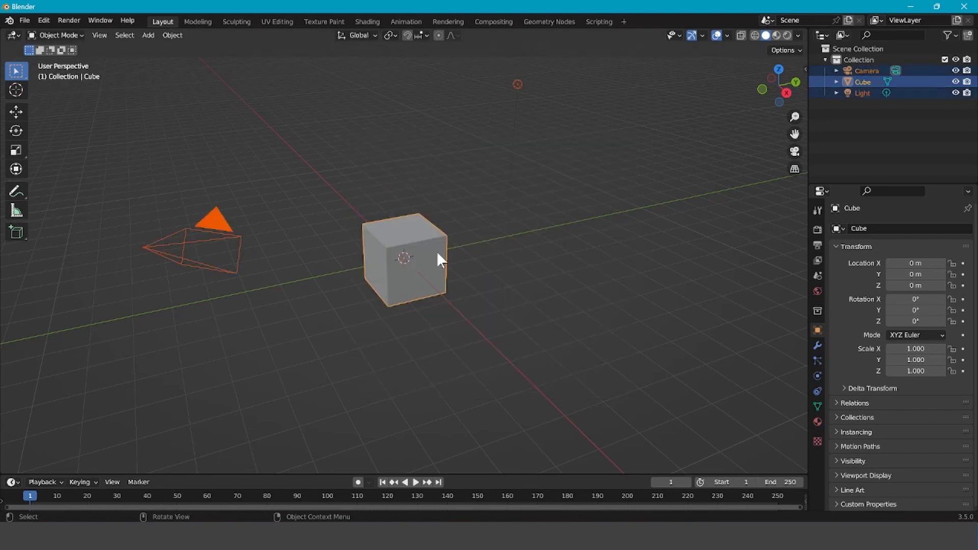
right_click(436, 251)
click(410, 463)
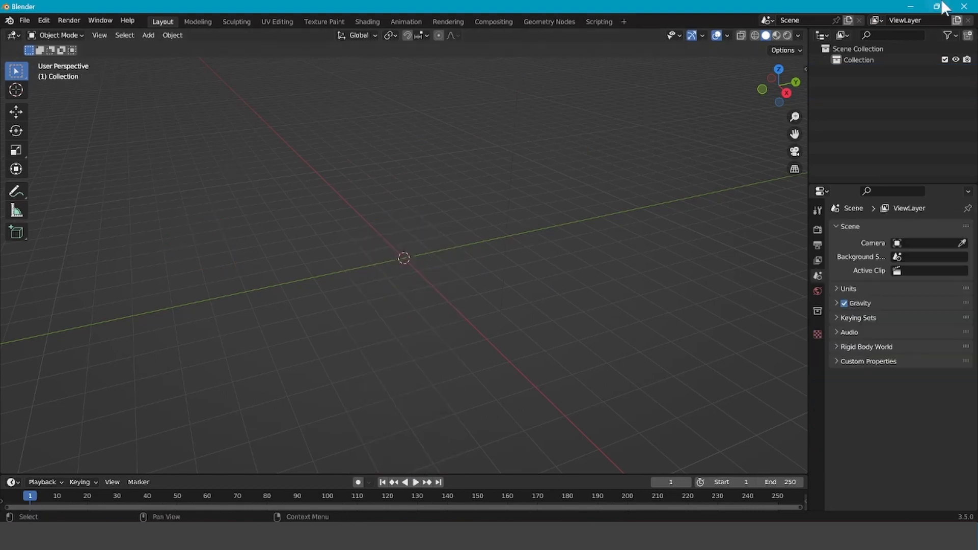
click(910, 6)
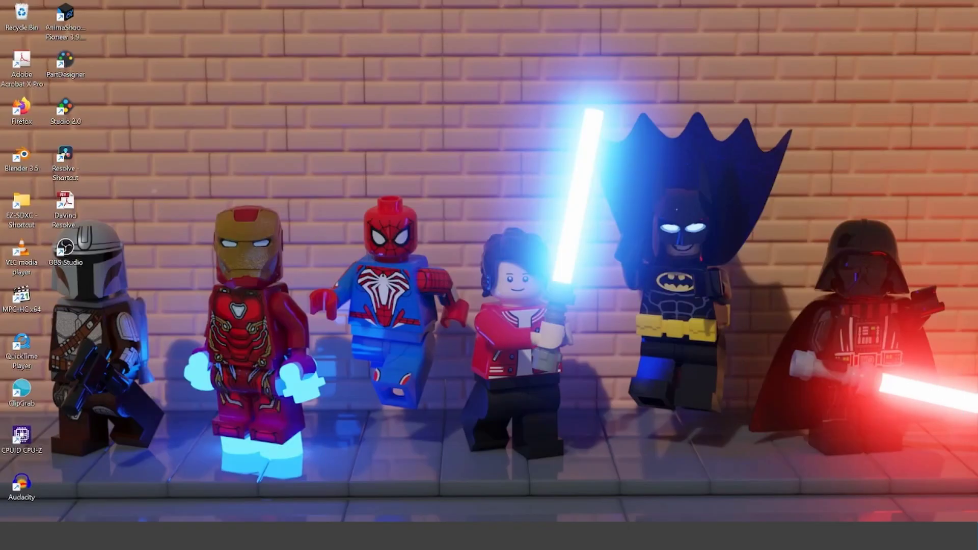
View the Blender Lite product in the Mecabricks shop and your library purchases.
key(alt+Tab)
click(189, 10)
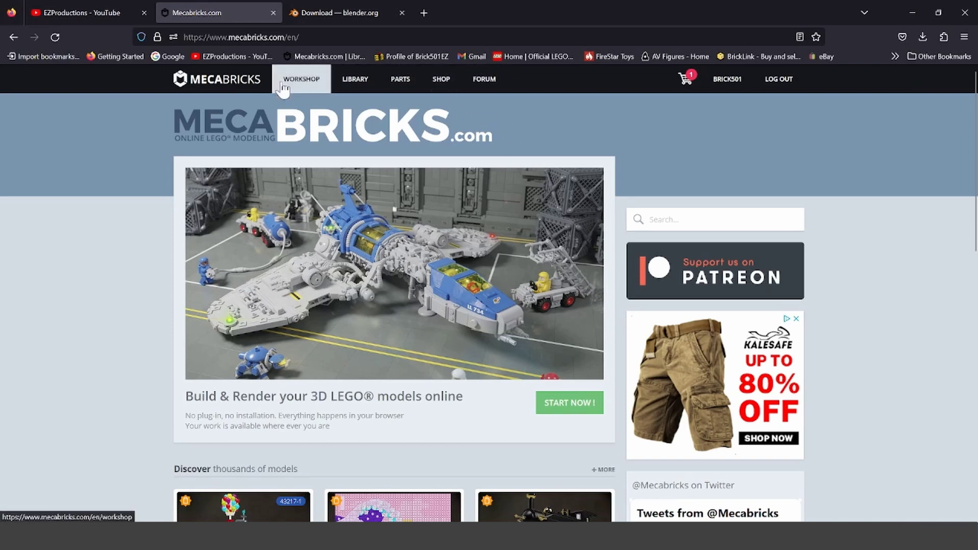
click(441, 81)
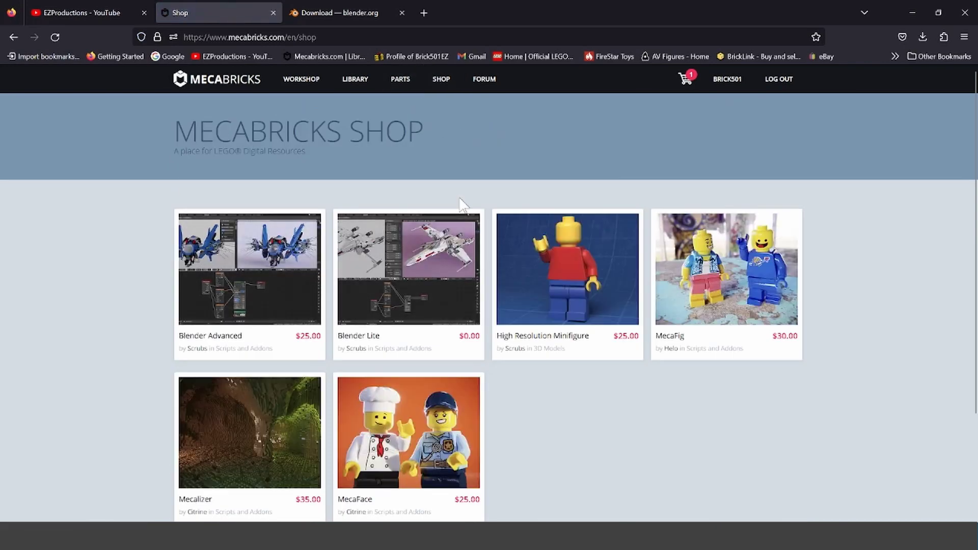
click(434, 239)
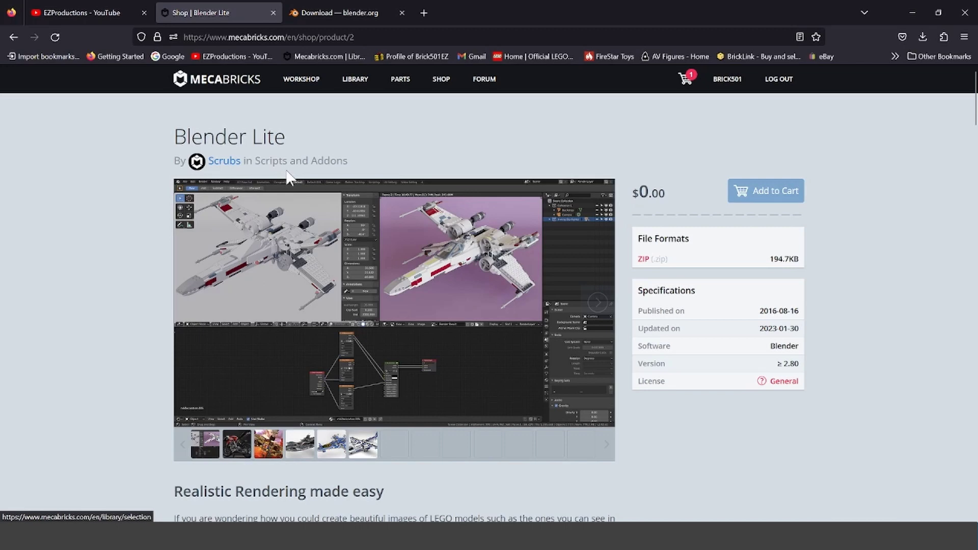
click(727, 79)
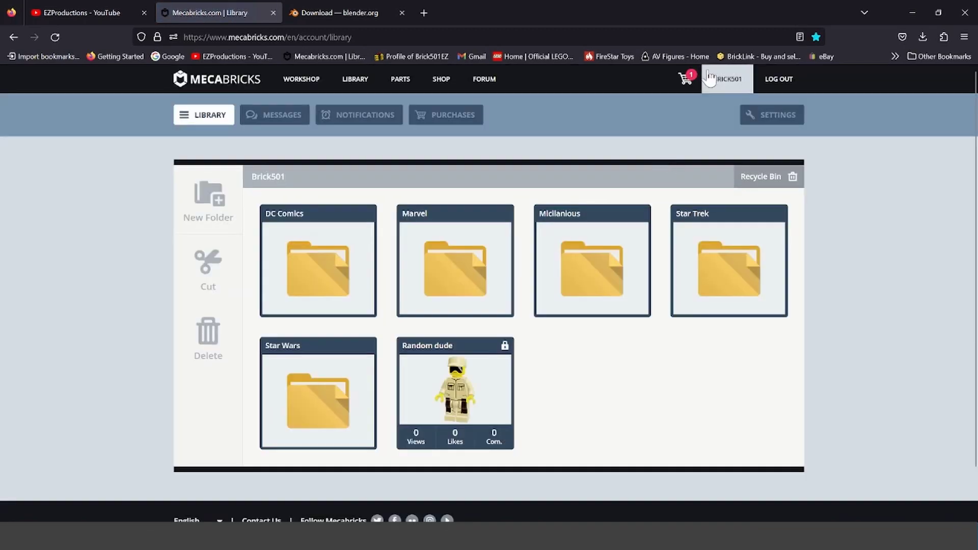
click(470, 125)
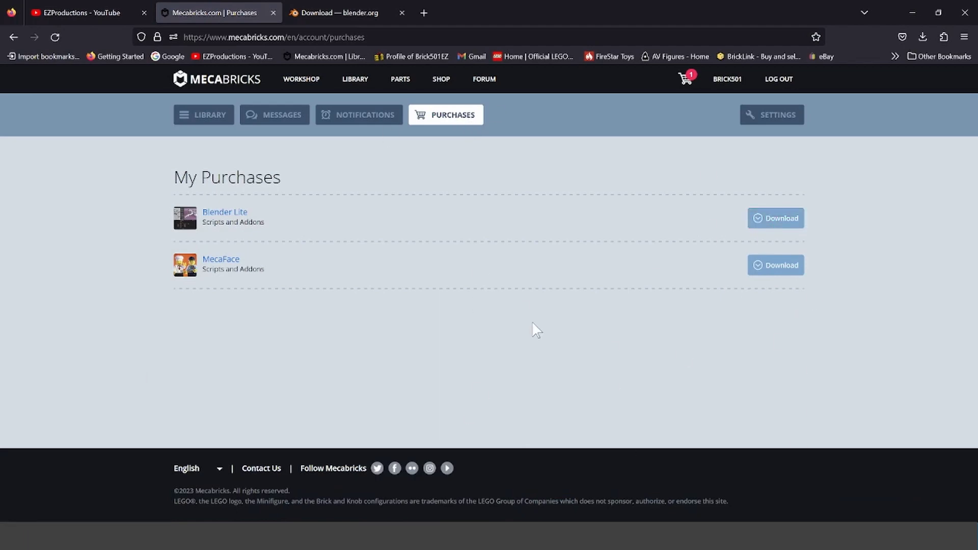
In Blender Preferences, start installing an add-on from a file.
click(912, 12)
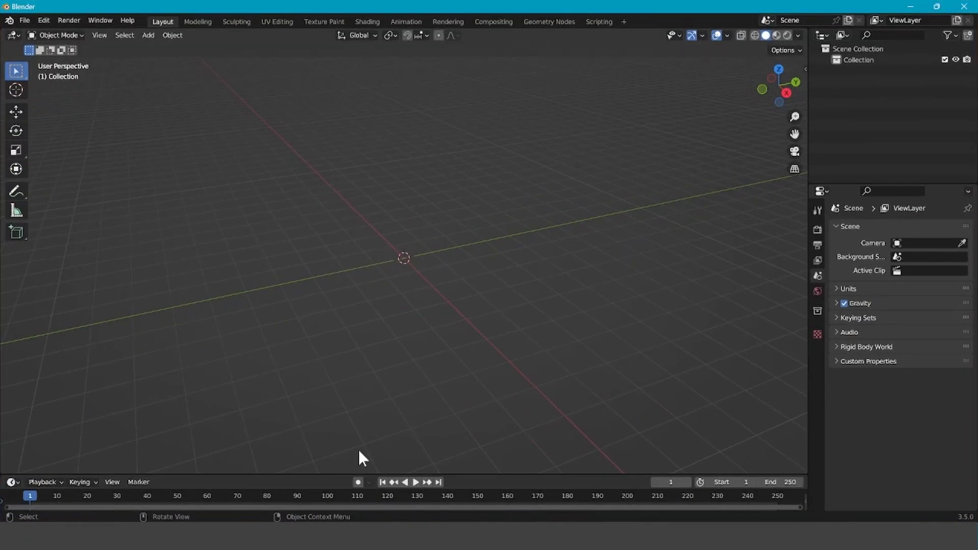
click(38, 21)
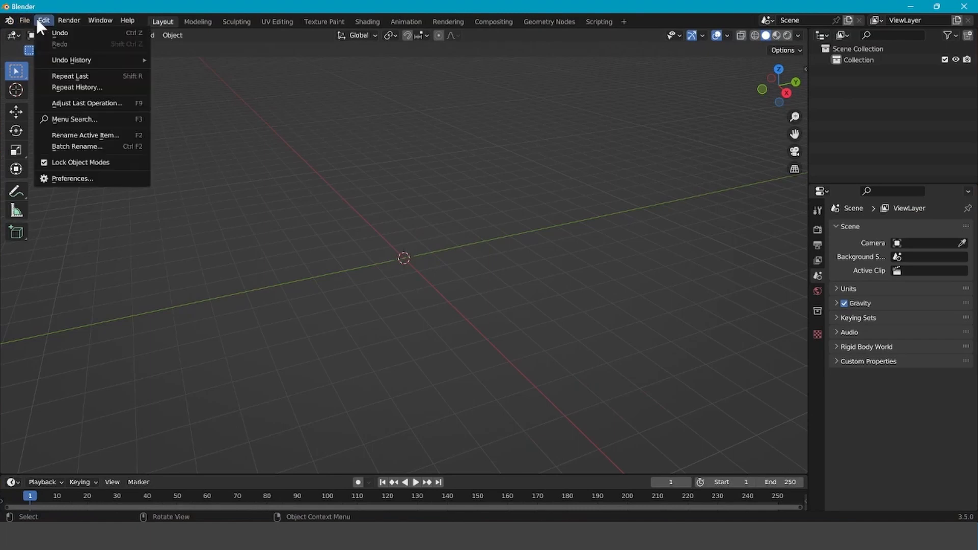
click(93, 176)
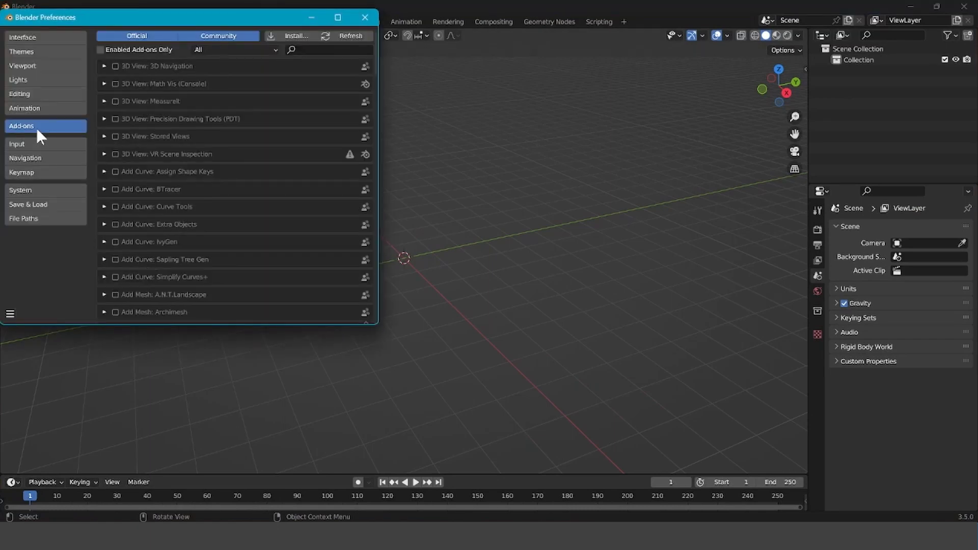
click(288, 35)
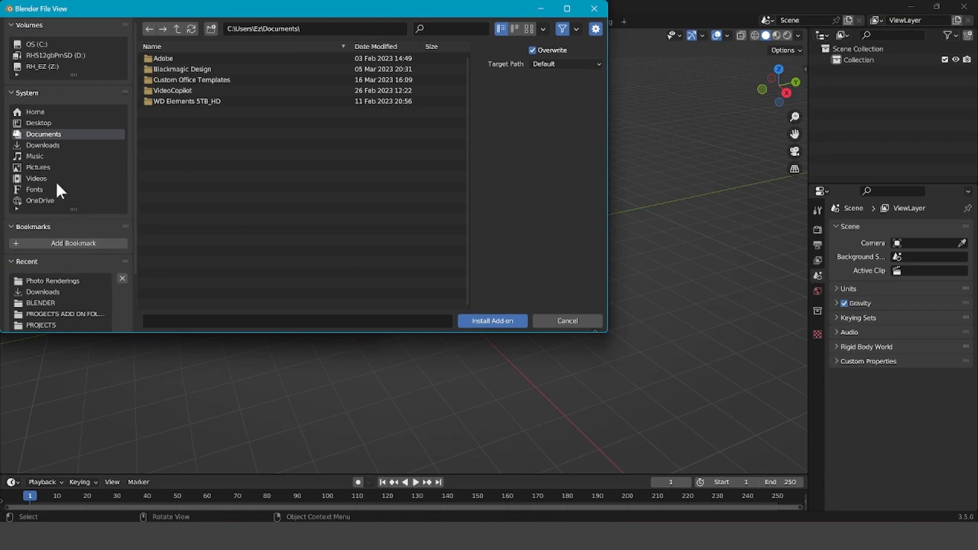
Select Blender Lite.zip in Downloads, then cancel the install file browser.
click(42, 145)
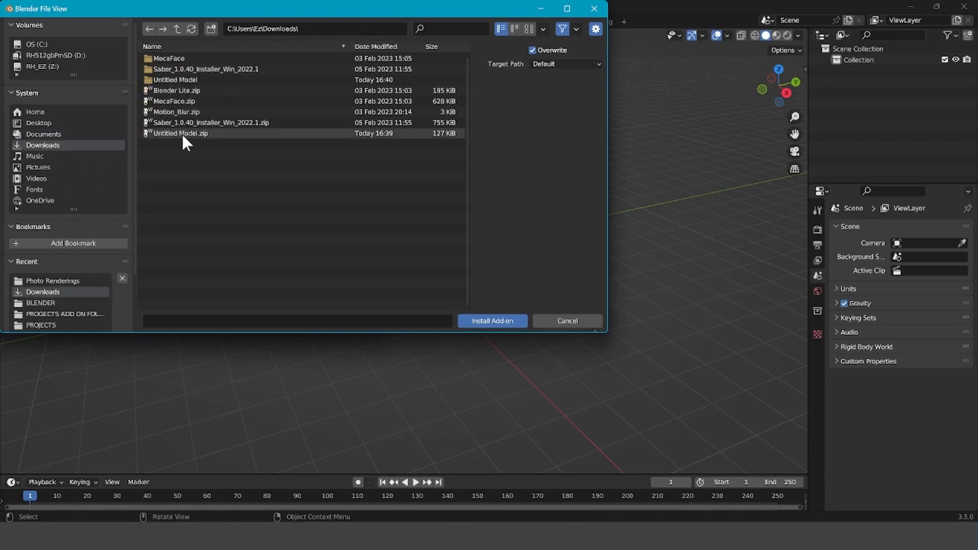
click(177, 90)
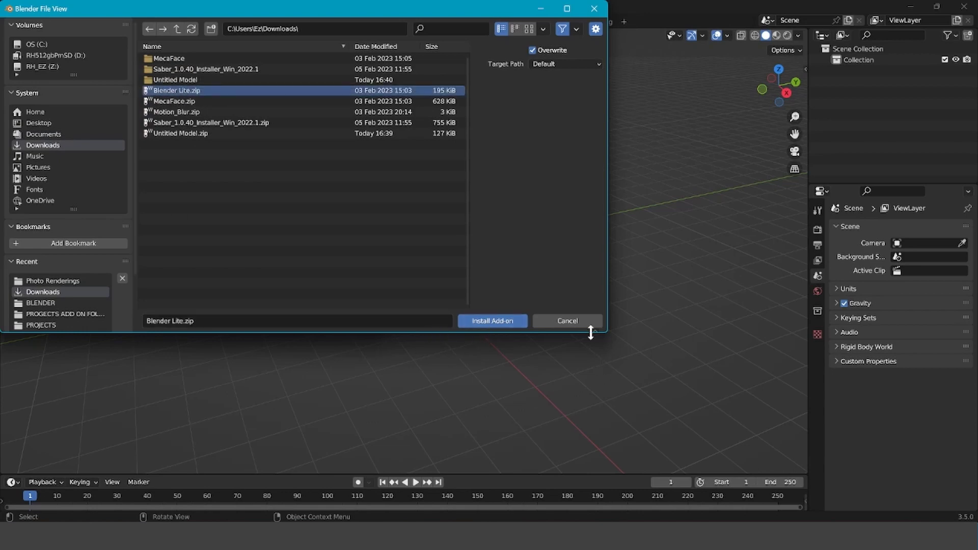
click(570, 321)
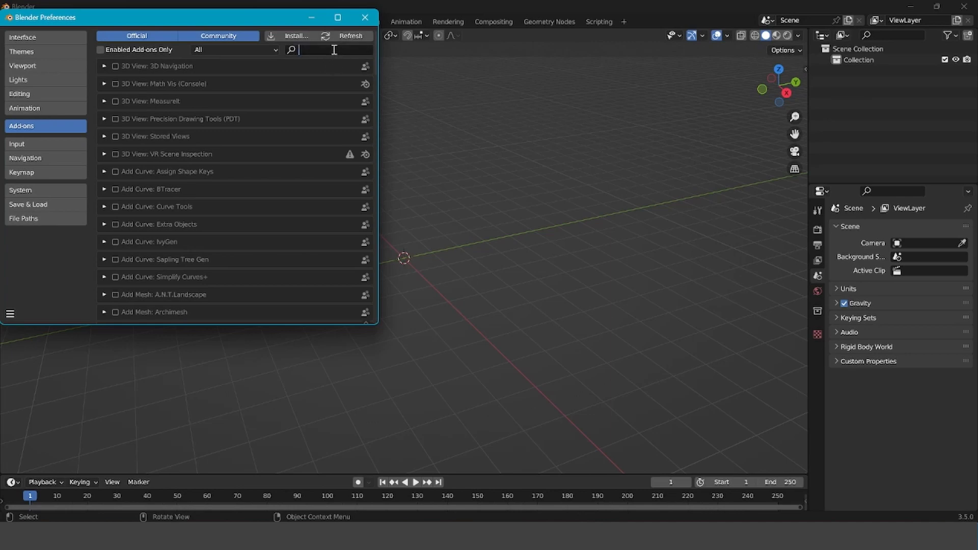
Filter add-ons for Mecabricks Lite and toggle its checkbox off and back on.
text(Mecabricks Lite)
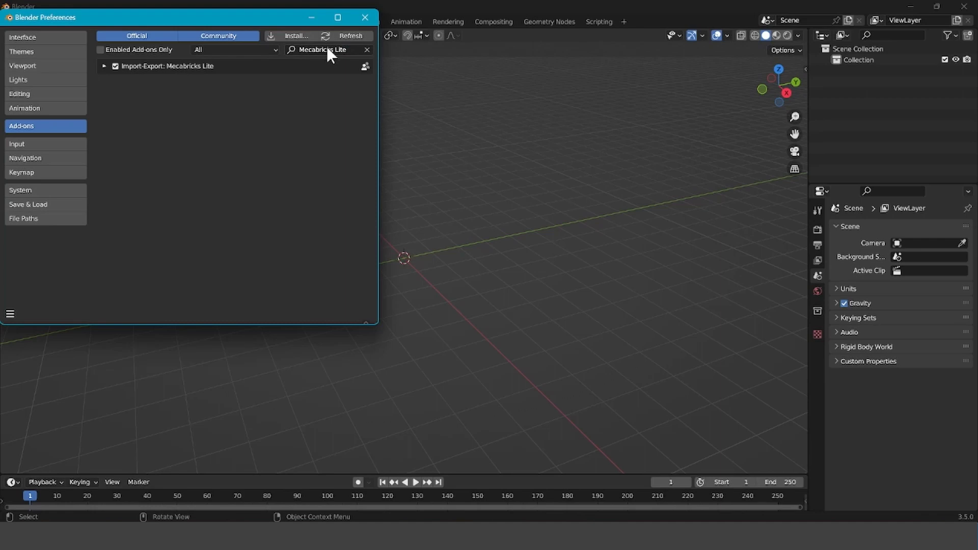
click(114, 67)
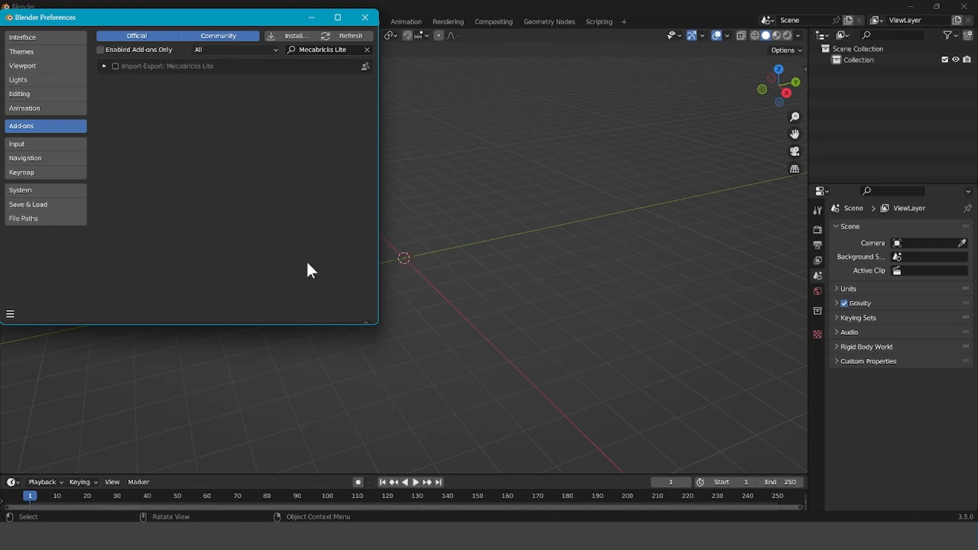
click(115, 67)
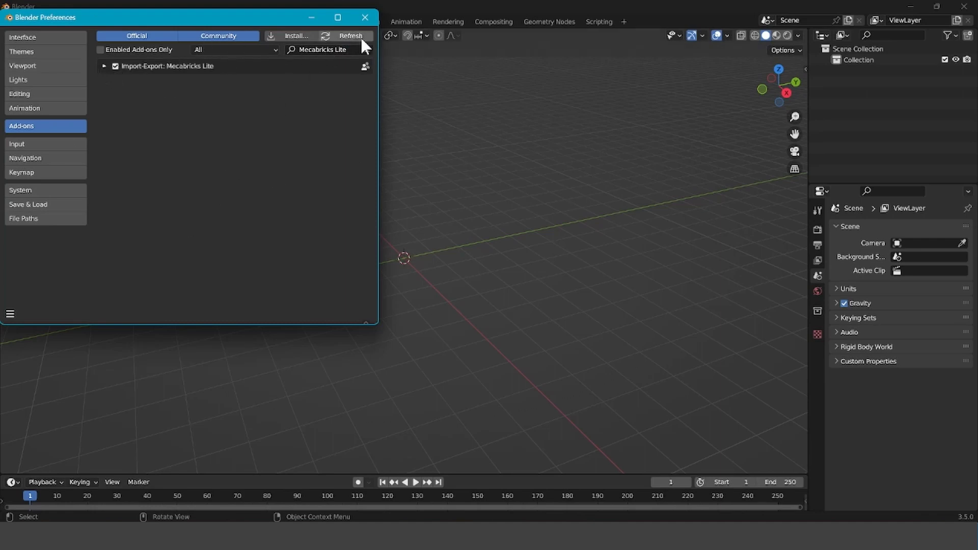
click(363, 18)
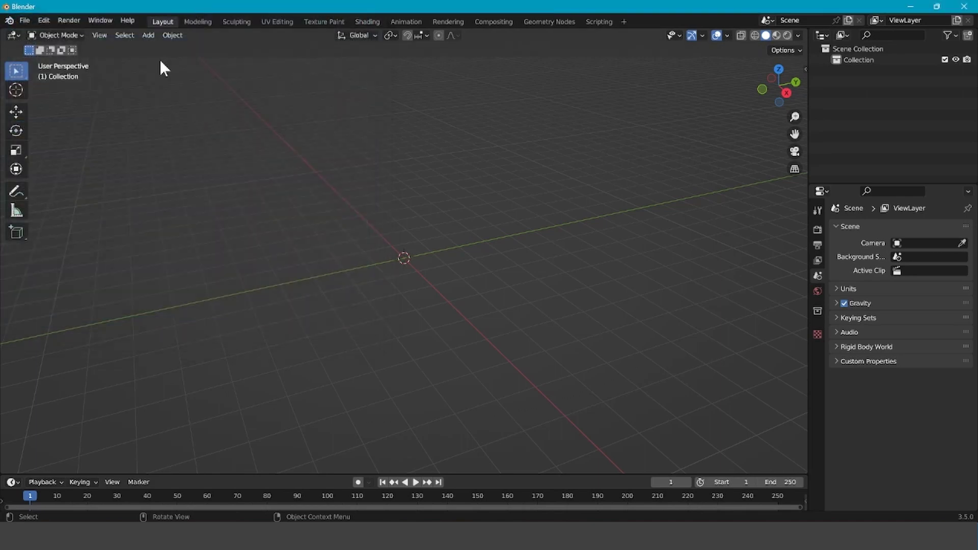
click(25, 19)
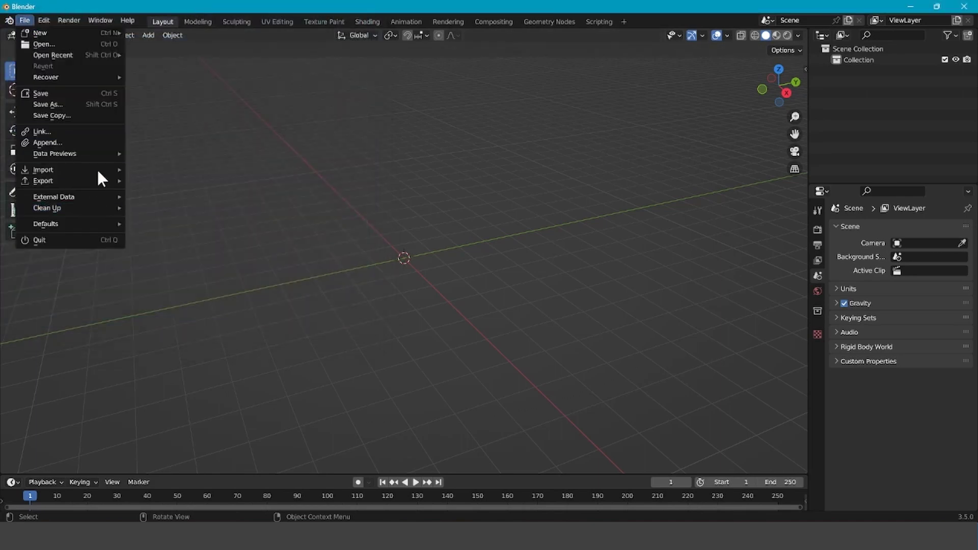
mouse_move(97, 169)
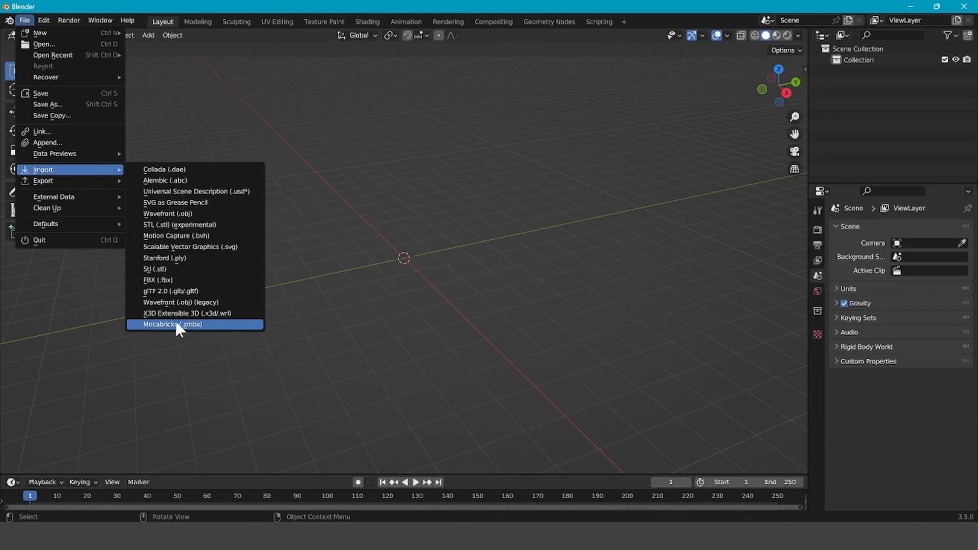
click(162, 325)
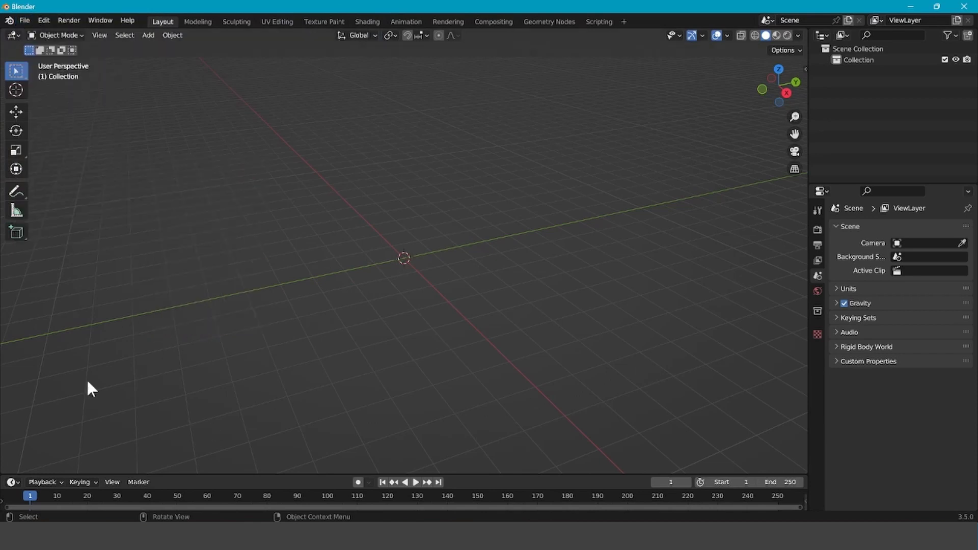
Return to Mecabricks in Firefox and open the Workshop editor.
click(908, 7)
key(alt+Tab)
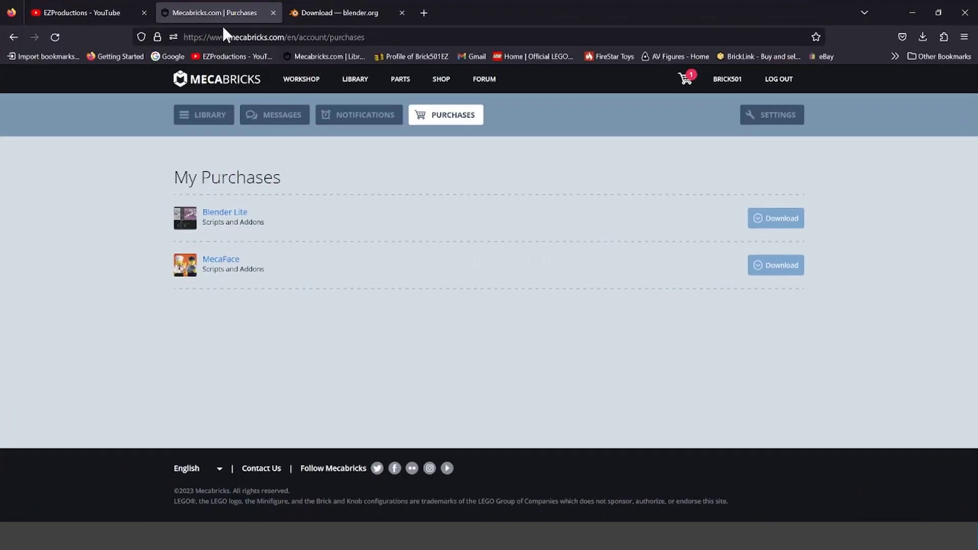
click(323, 88)
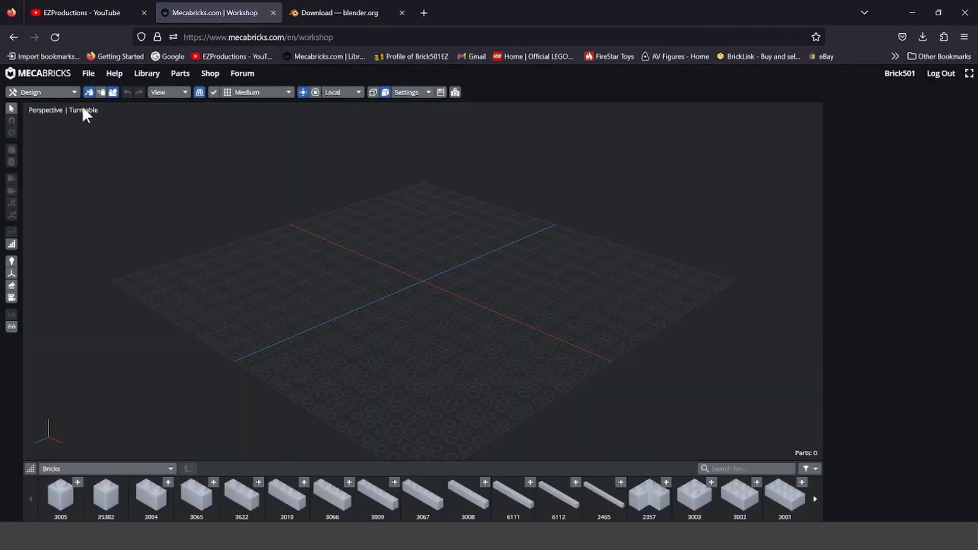
Start a new model and load the Random dude minifigure from the library.
click(89, 75)
click(94, 92)
click(609, 203)
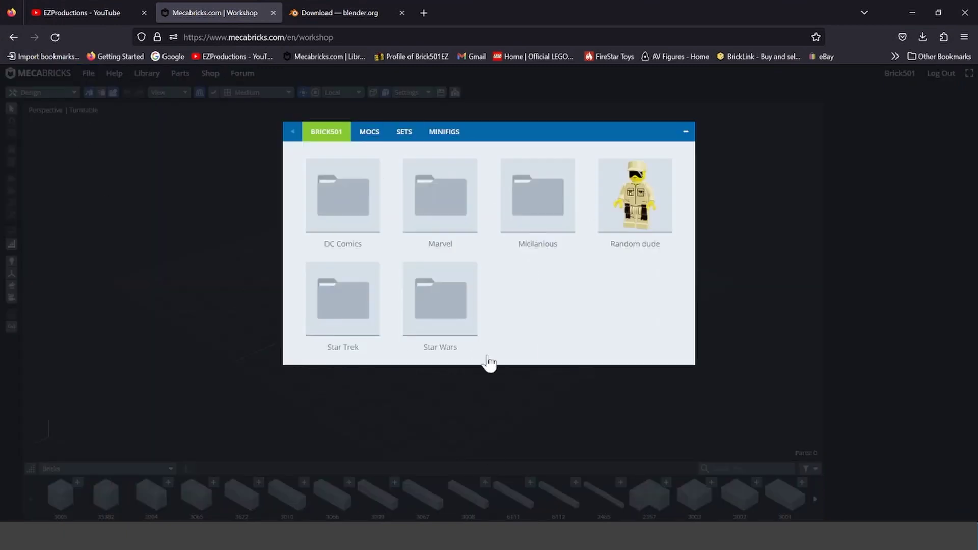
click(667, 209)
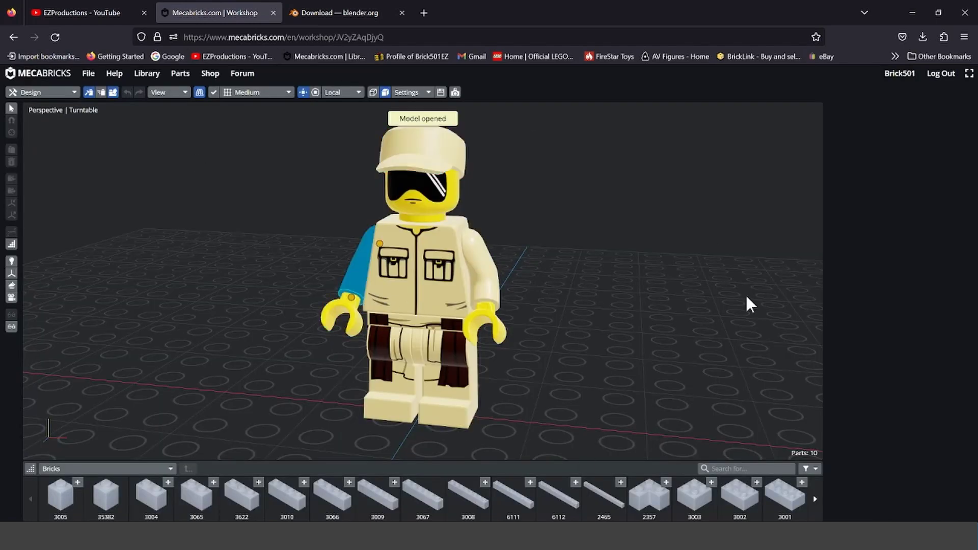
Export the Random dude model in Blender Add-on (.zmbx) format, then leave the workshop.
click(89, 75)
click(90, 144)
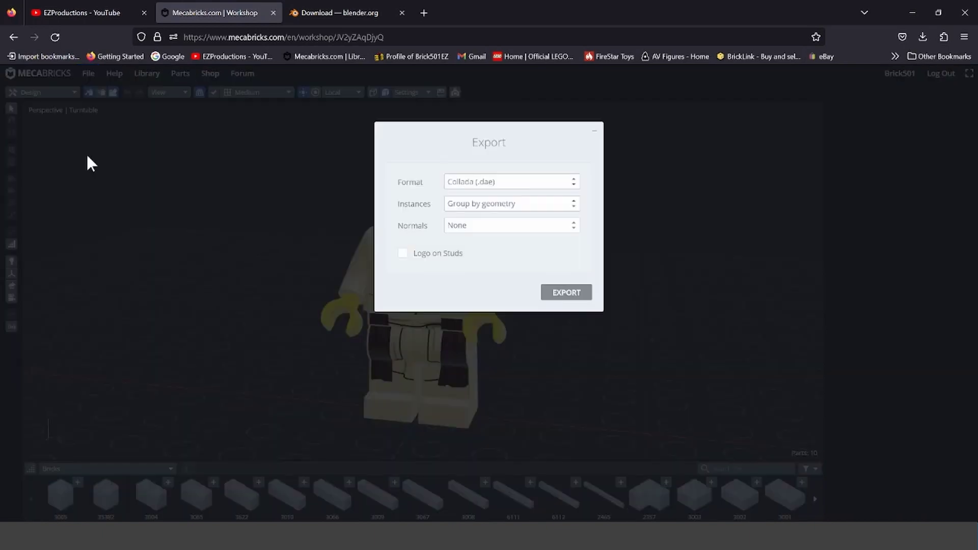
click(463, 182)
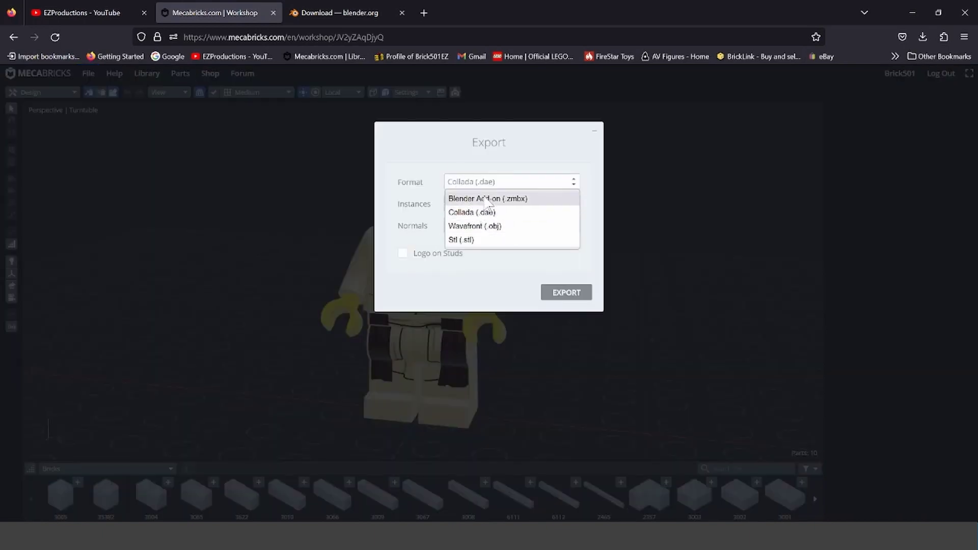
click(487, 200)
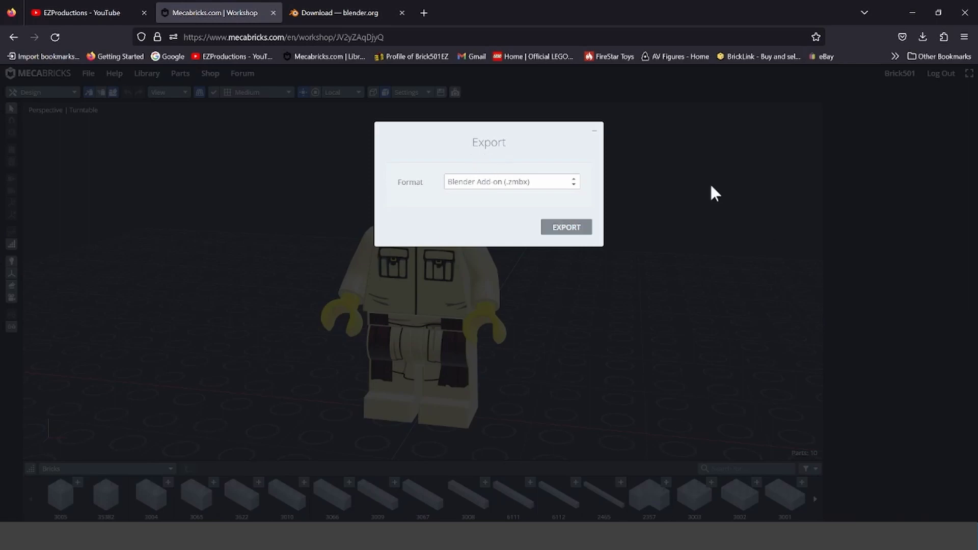
click(597, 134)
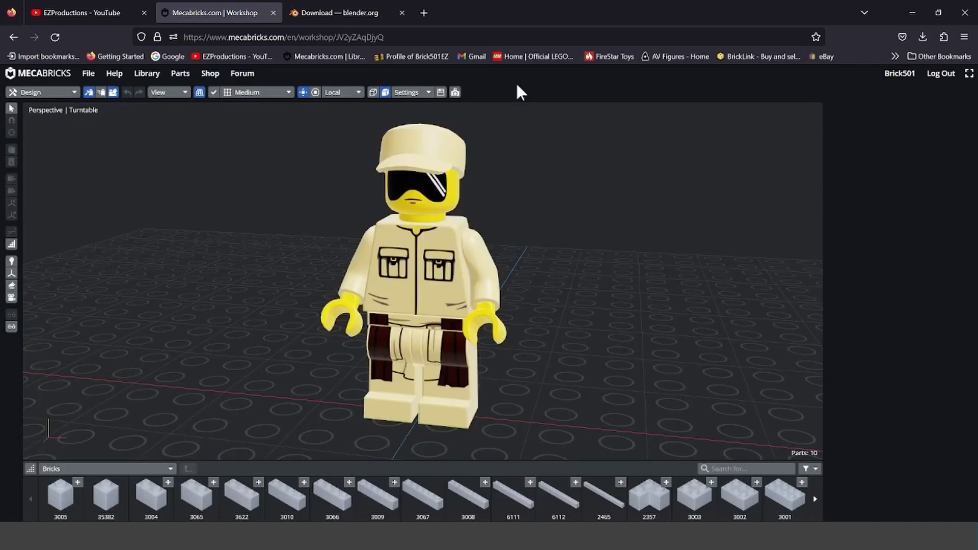
click(899, 74)
Confirm leaving the page, then import MIC FIGURES.zmbx from Downloads as Mecabricks (.zmbx).
click(508, 318)
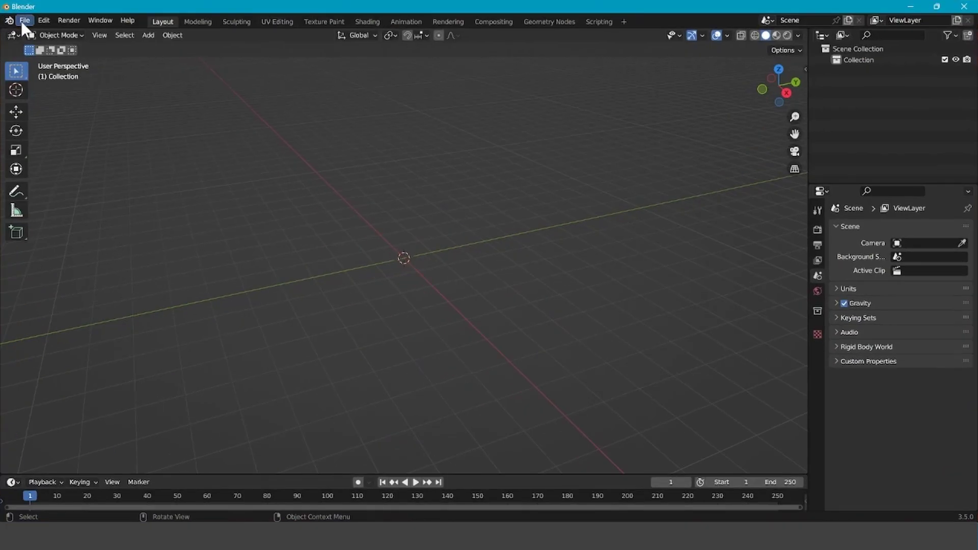
click(23, 20)
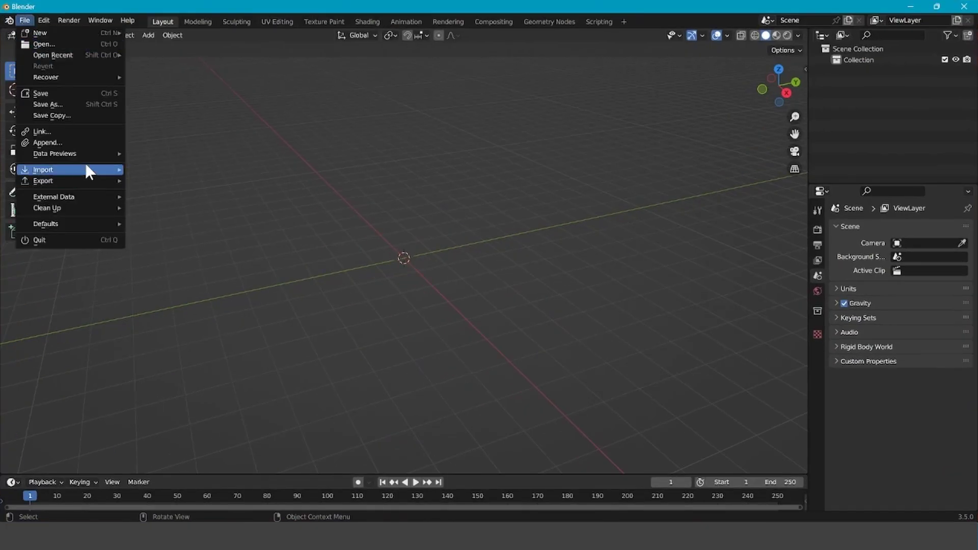
mouse_move(76, 170)
click(208, 324)
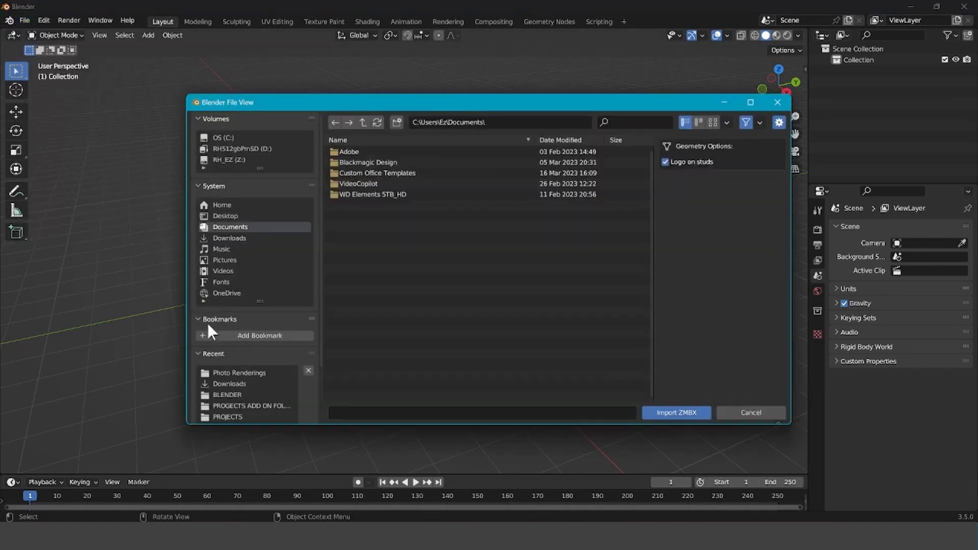
click(222, 238)
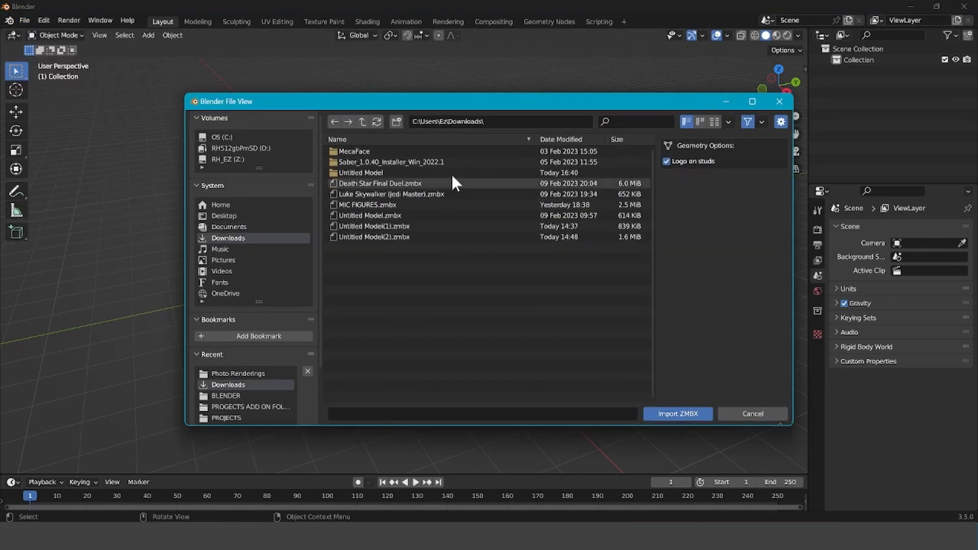
double_click(370, 203)
Inspect the four minifigures and show Render Properties: Eevee, 64 render and 16 viewport samples.
mouse_move(778, 88)
mouse_down()
mouse_move(627, 97)
mouse_move(777, 73)
mouse_up()
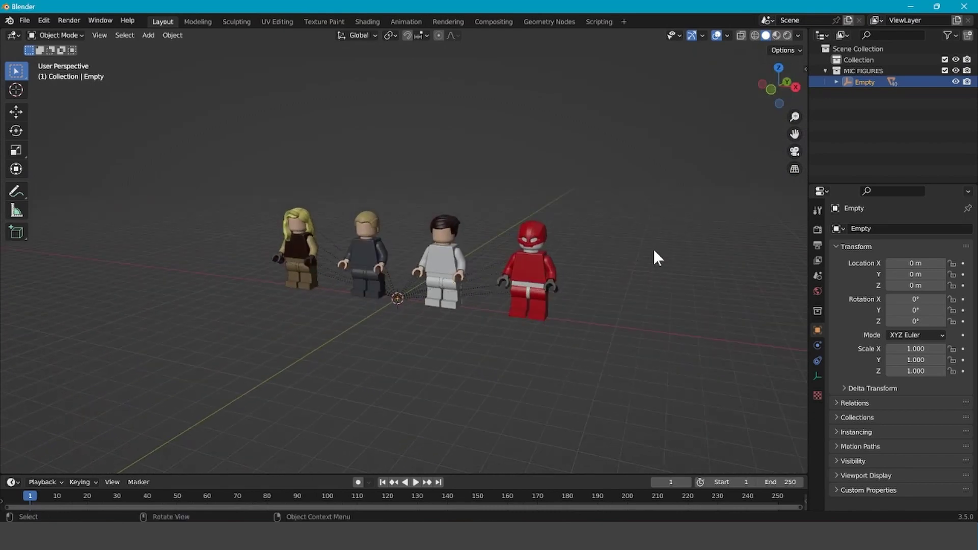
scroll(650, 252, up, 2)
scroll(647, 256, down, 1)
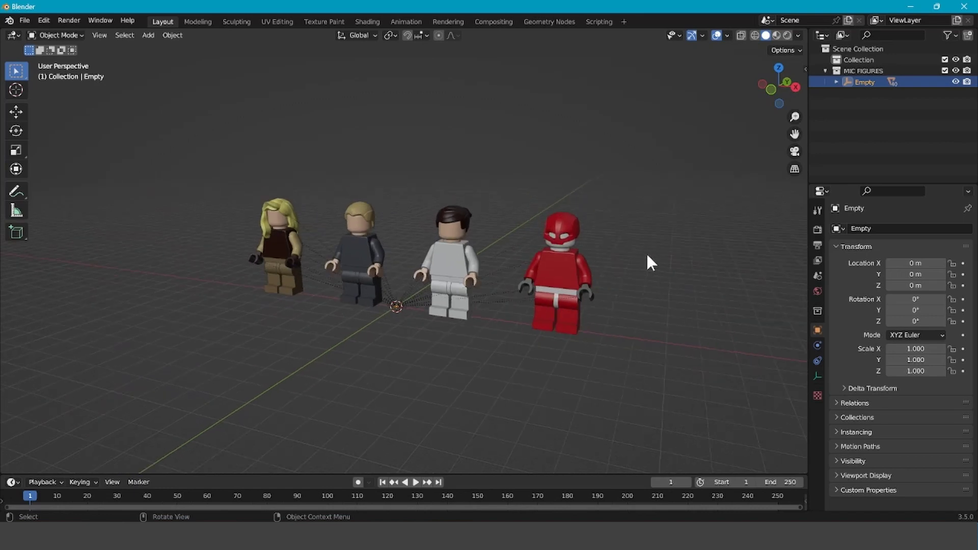
click(816, 229)
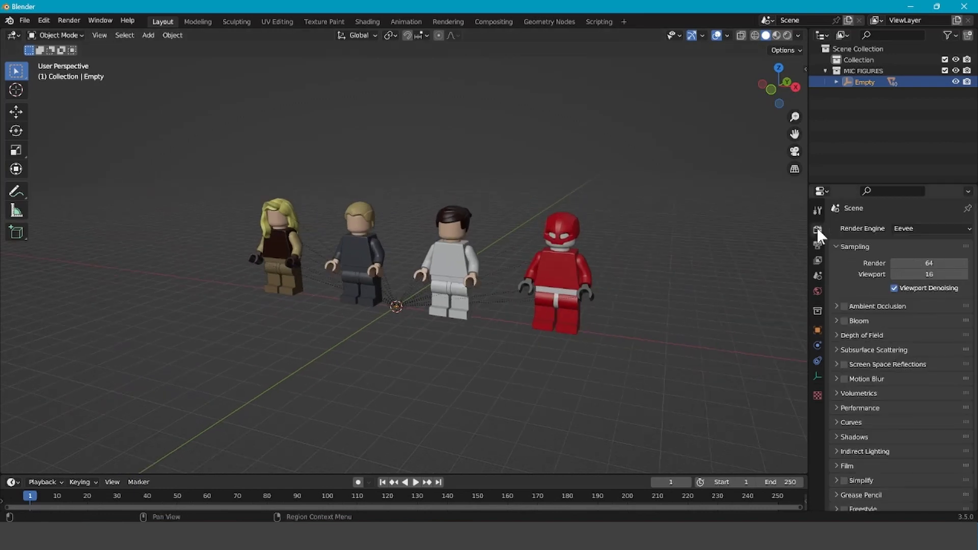